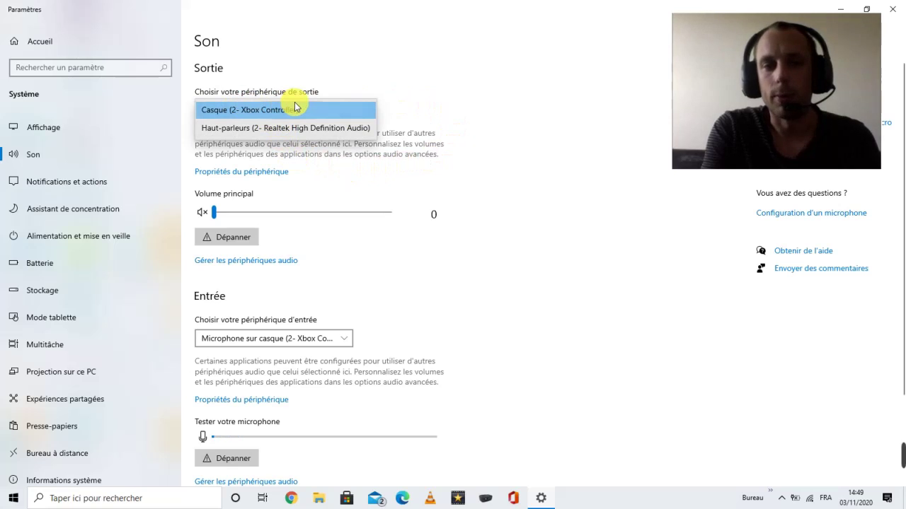
- Review the available output devices and the list of microphones offered as input device in the sound settings
click(467, 242)
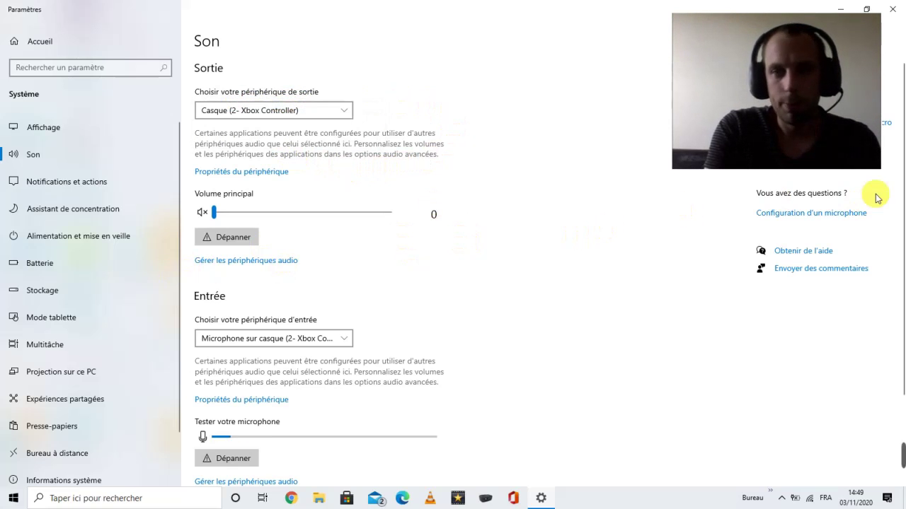
drag(898, 176, 904, 277)
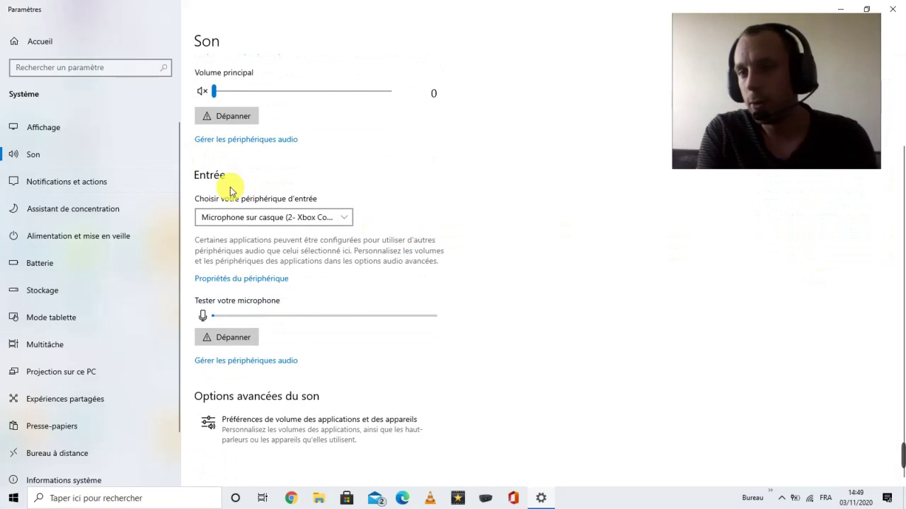
click(347, 219)
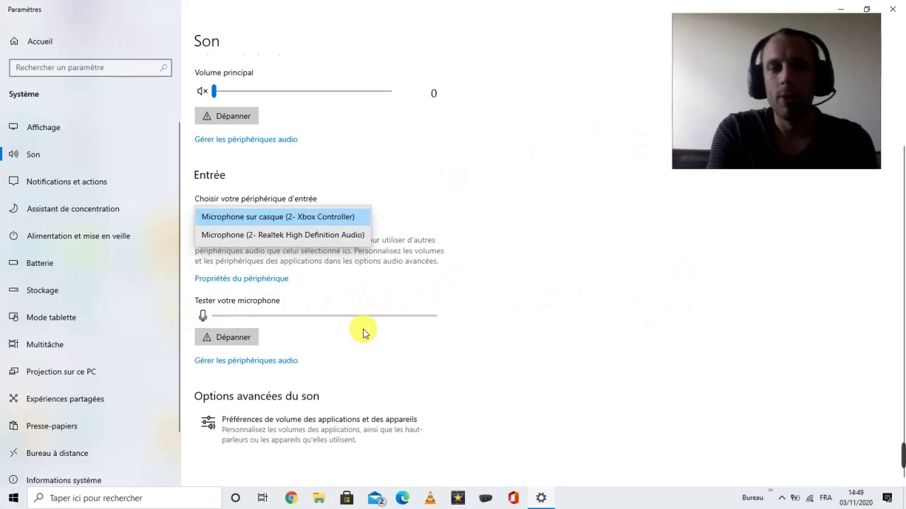
click(597, 287)
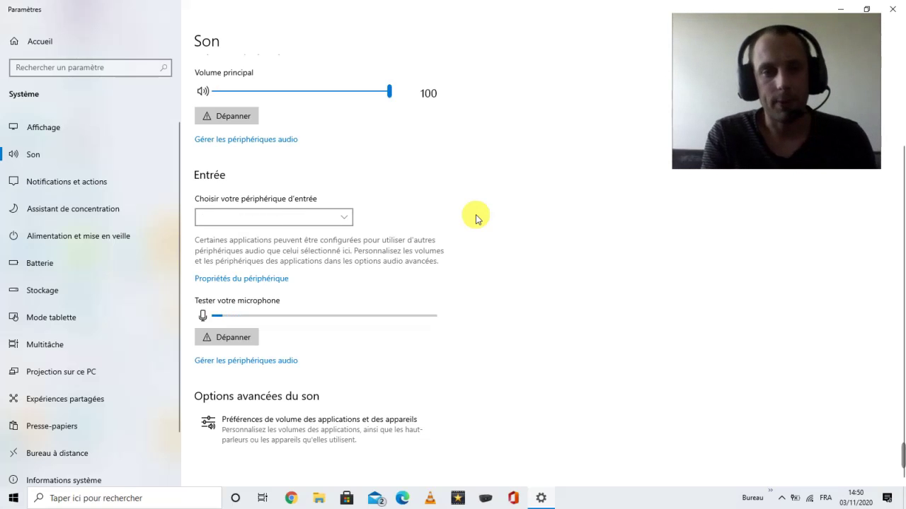
click(346, 216)
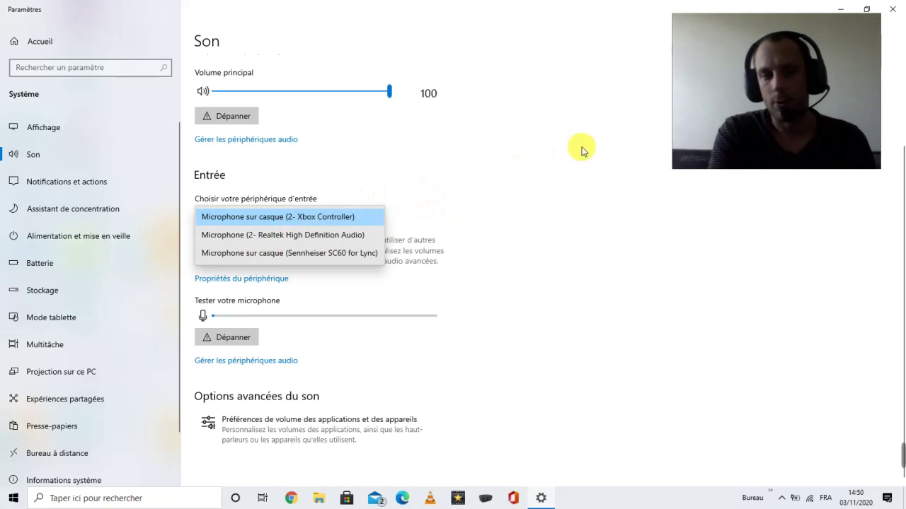
click(516, 278)
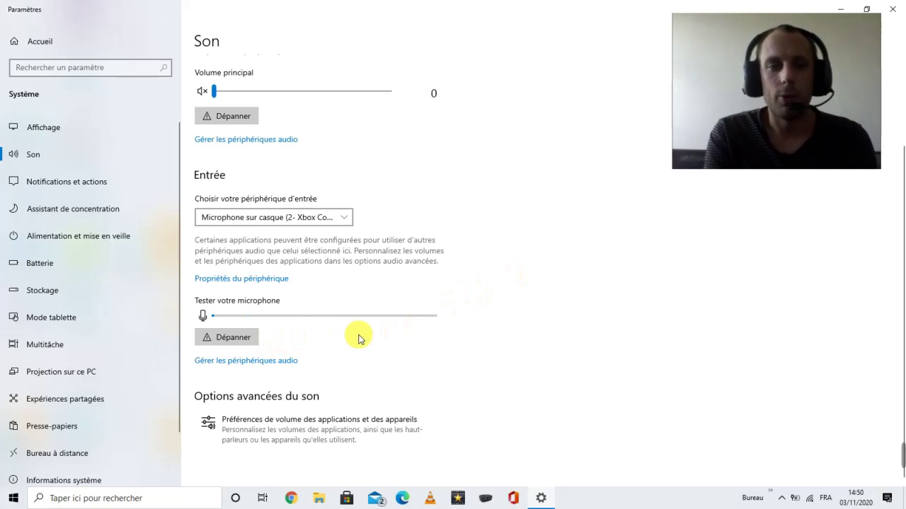
- Inspect the input troubleshooter's device choices and the options for disabling the headset and Realtek microphones in audio device management
click(223, 340)
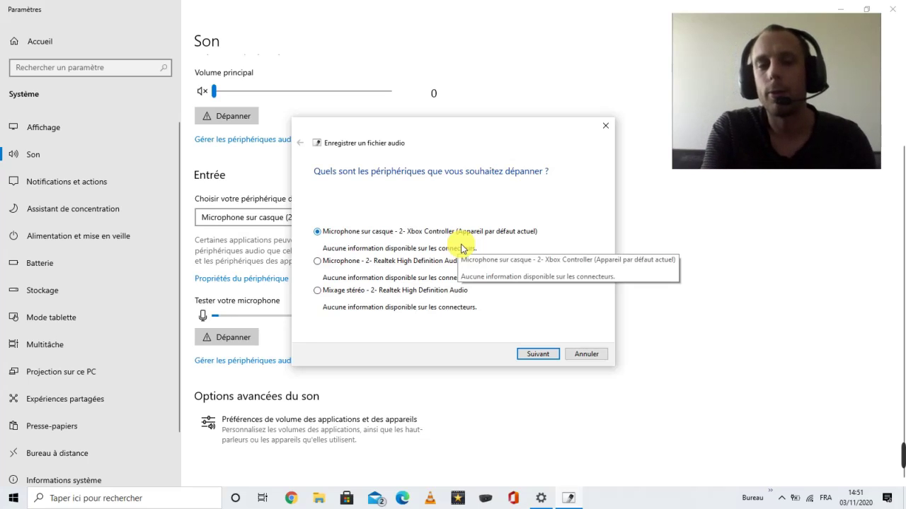
click(605, 125)
click(268, 363)
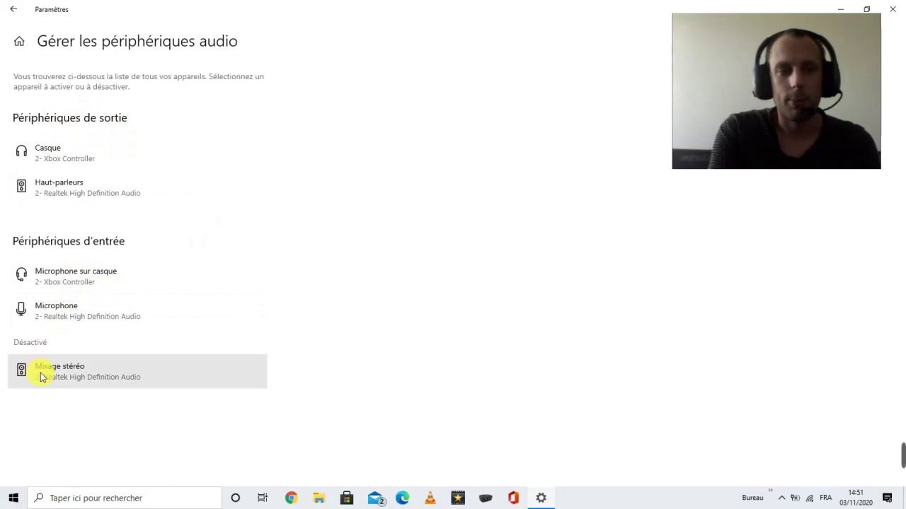
click(64, 279)
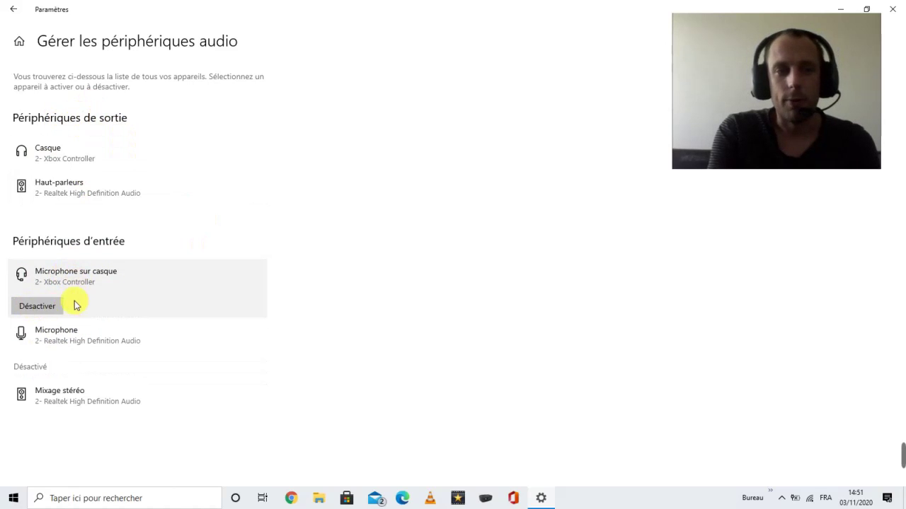
click(58, 334)
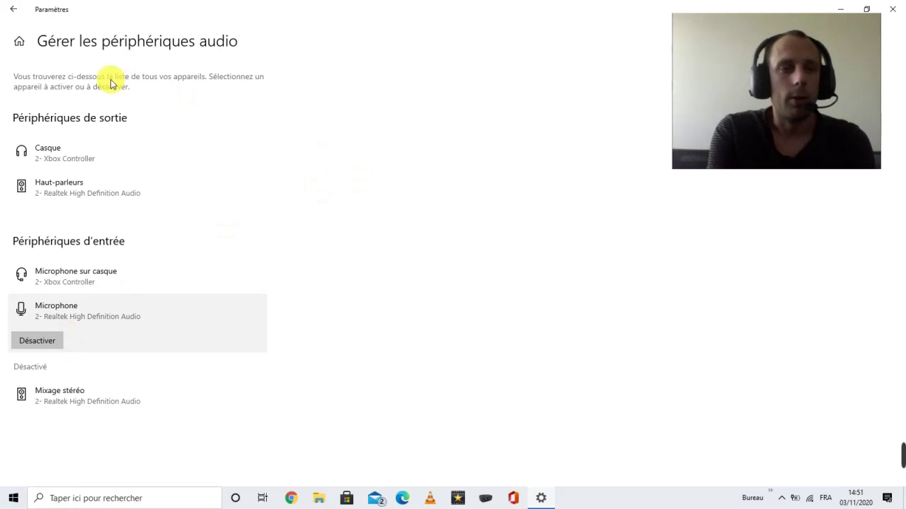
click(15, 13)
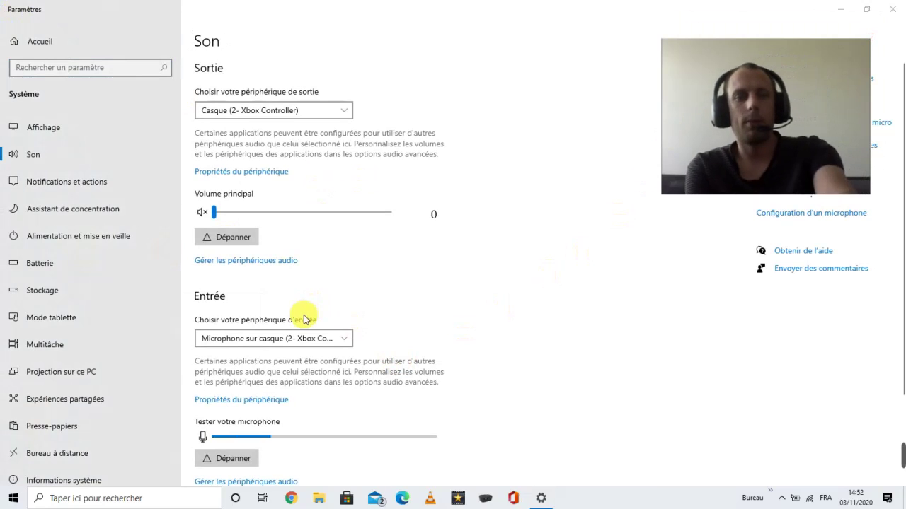
- Switch to ApowerREC and review the microphone choices in its audio options without changing them
click(835, 13)
mouse_move(900, 457)
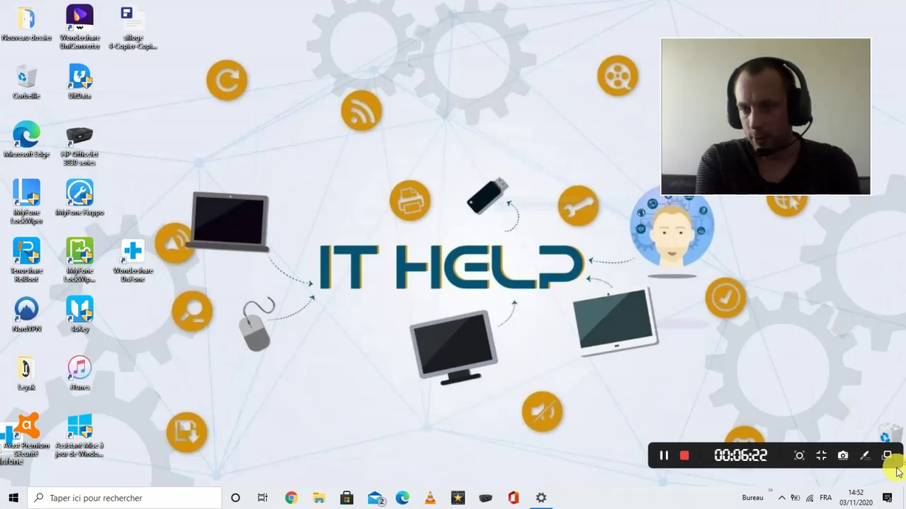
click(734, 456)
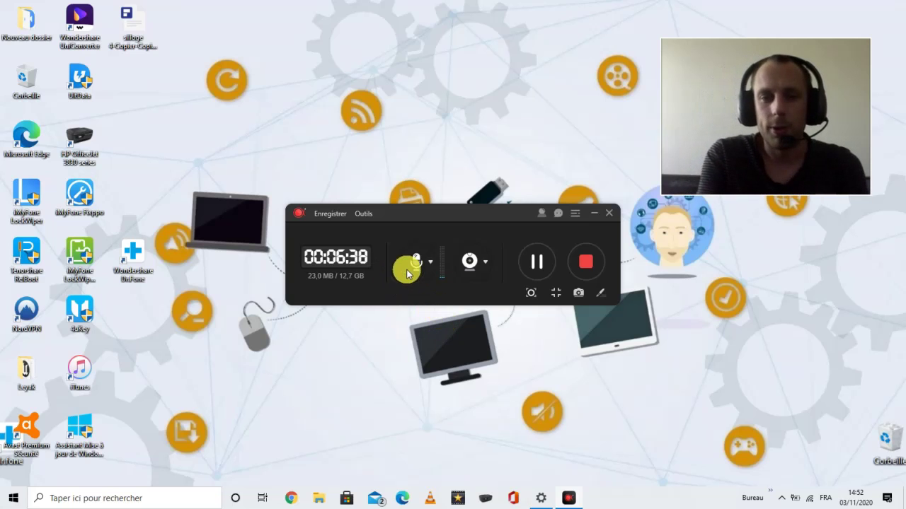
click(429, 263)
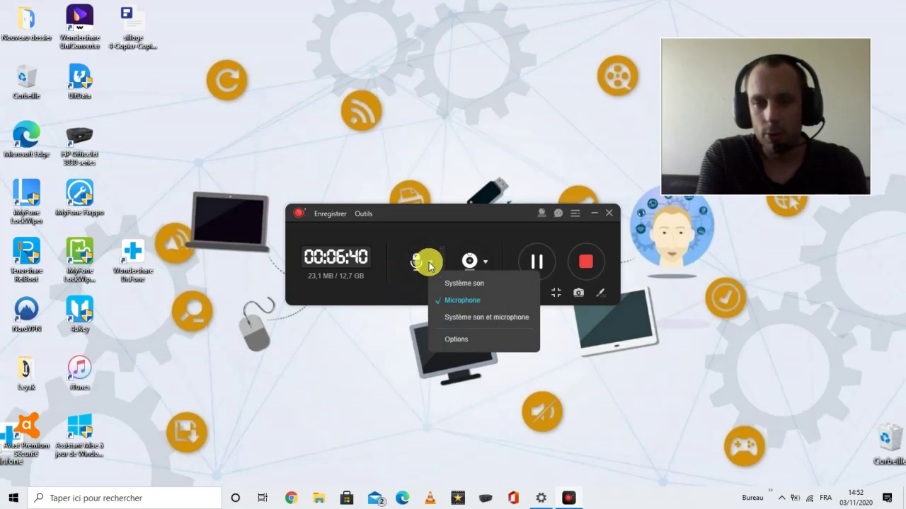
click(458, 341)
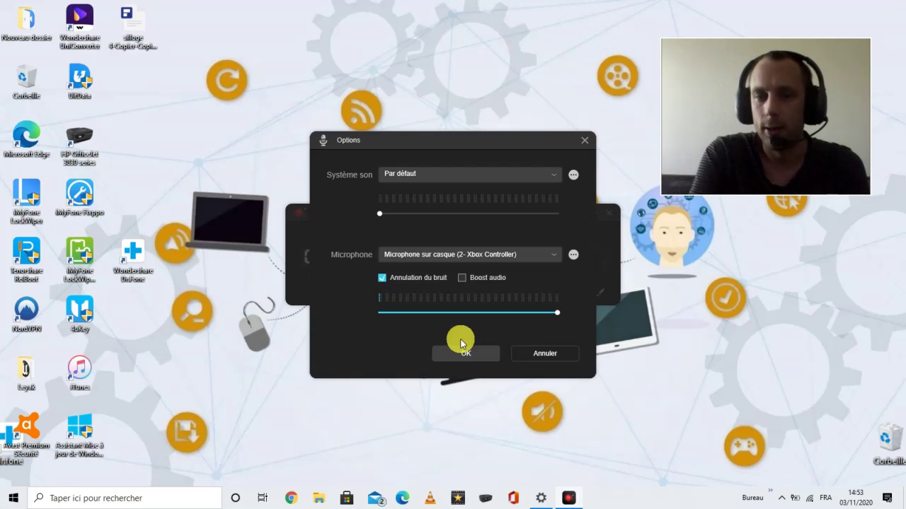
click(556, 258)
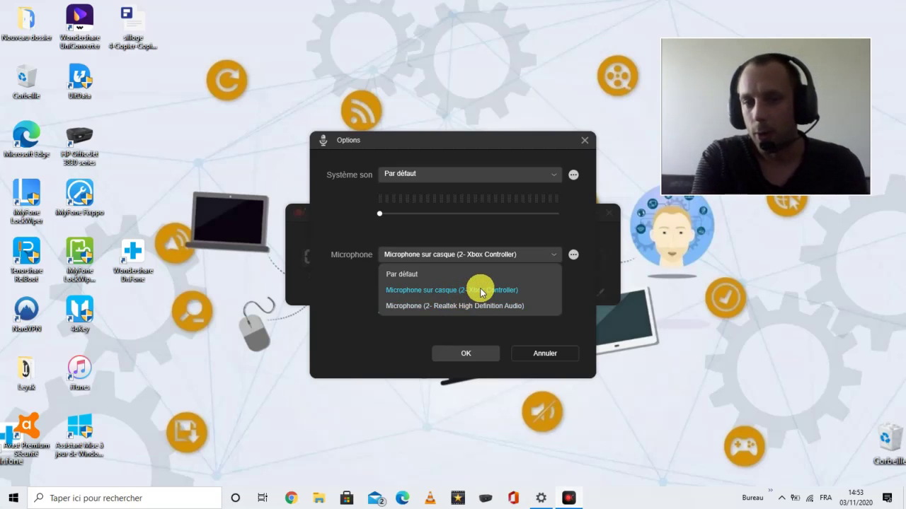
click(348, 349)
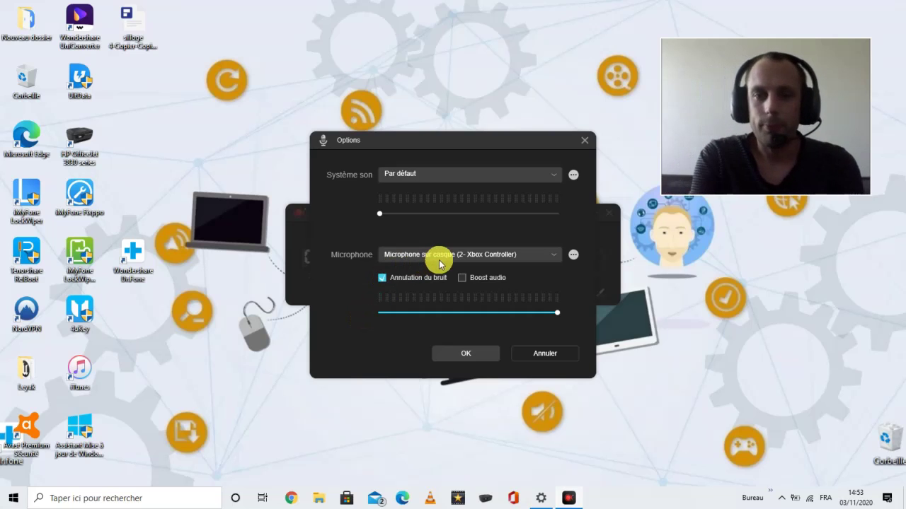
click(584, 141)
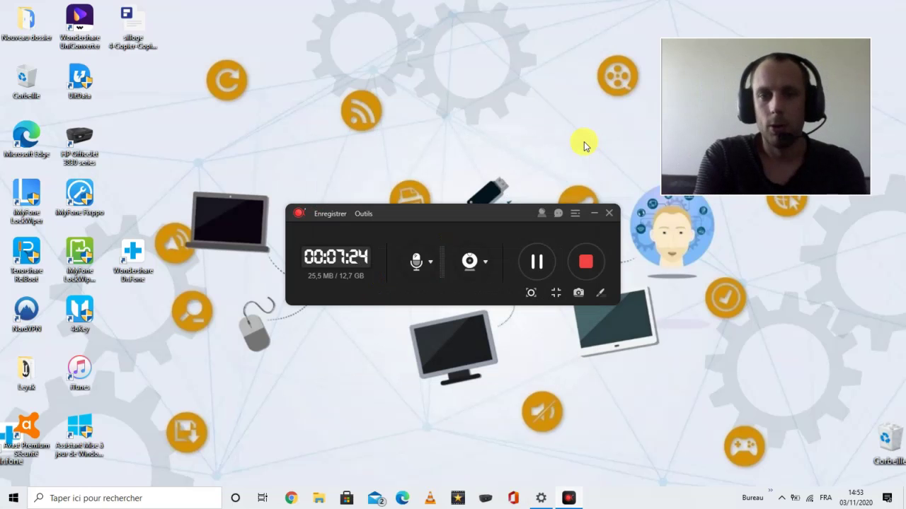
click(585, 211)
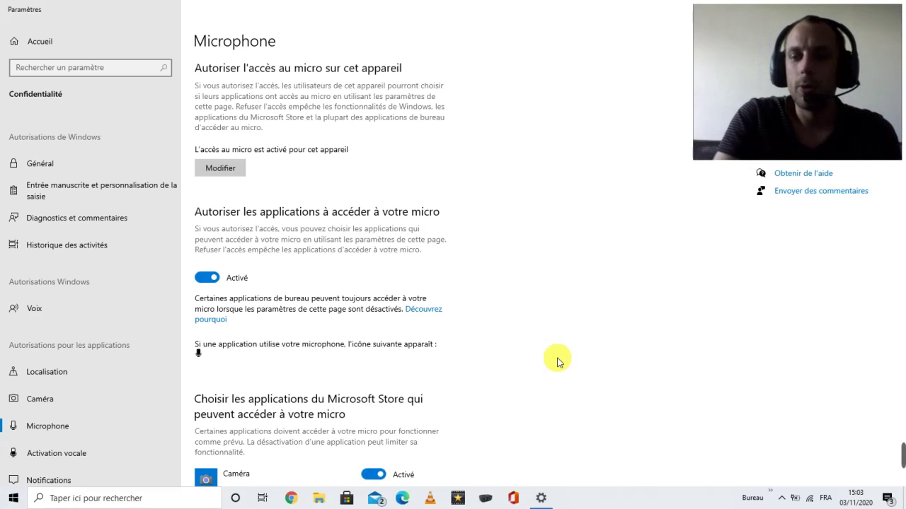
- Open the microphone privacy settings through the microphone-in-use indicator and check the microphone access switch for this device
click(778, 497)
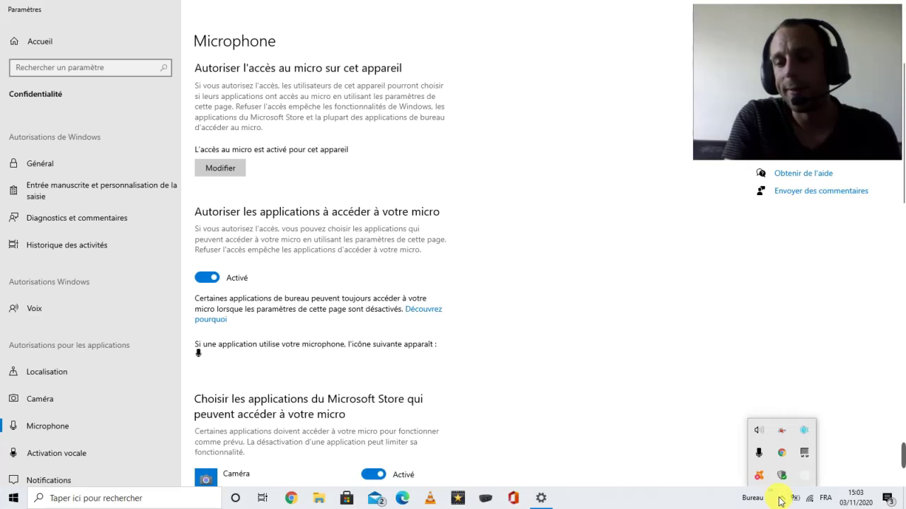
click(759, 455)
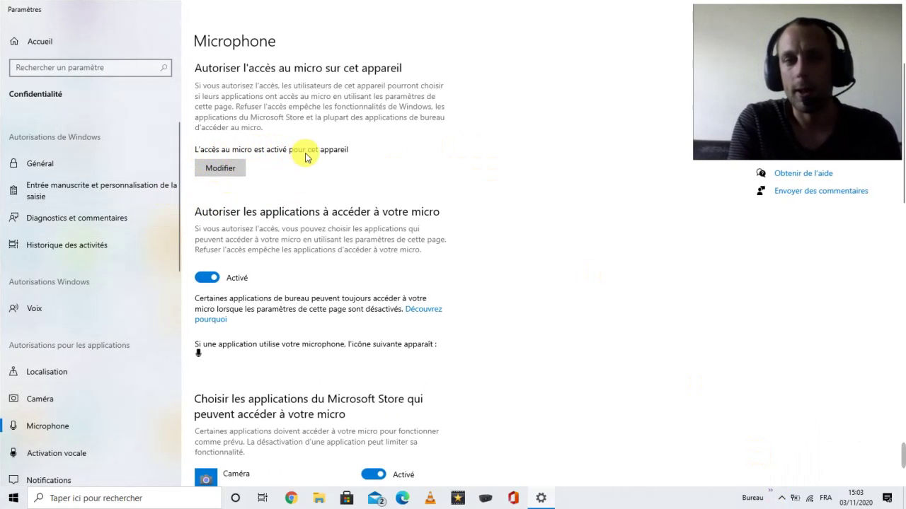
click(227, 170)
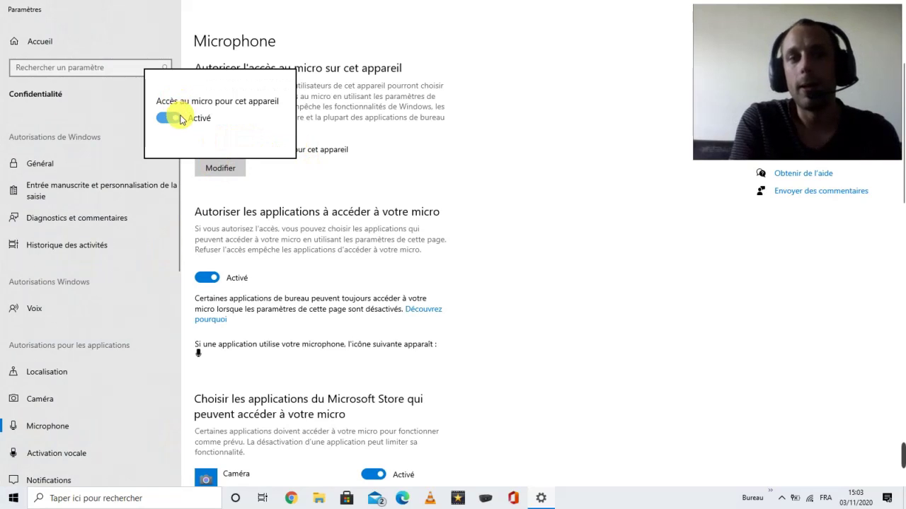
click(469, 176)
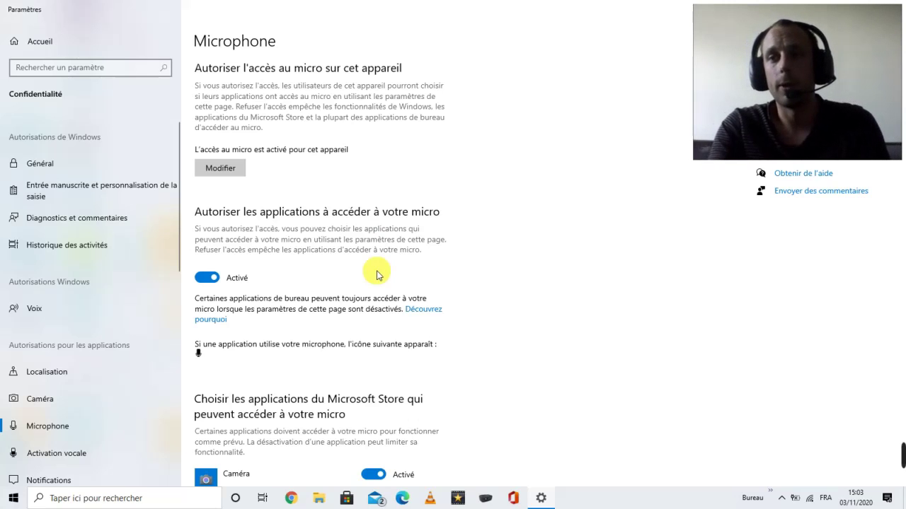
- Review which Microsoft Store and desktop applications are allowed to access the microphone
scroll(377, 275, down, 4)
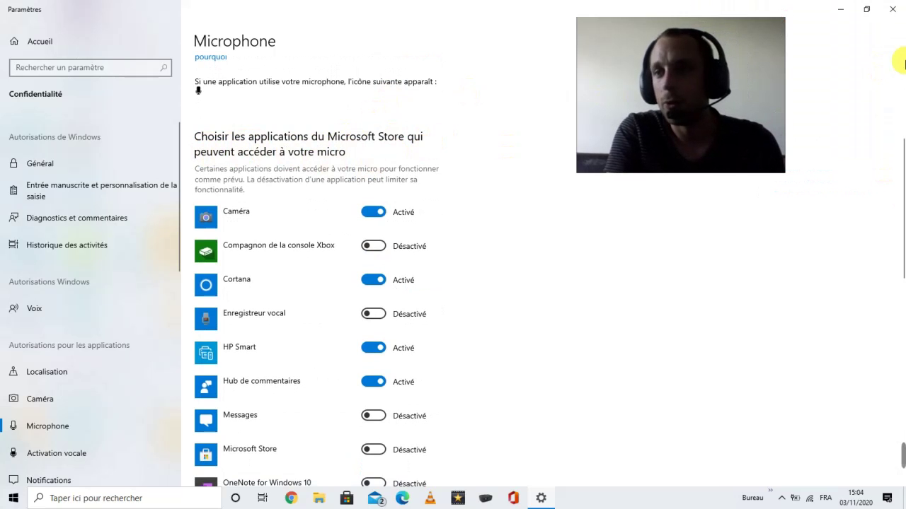
scroll(899, 227, down, 3)
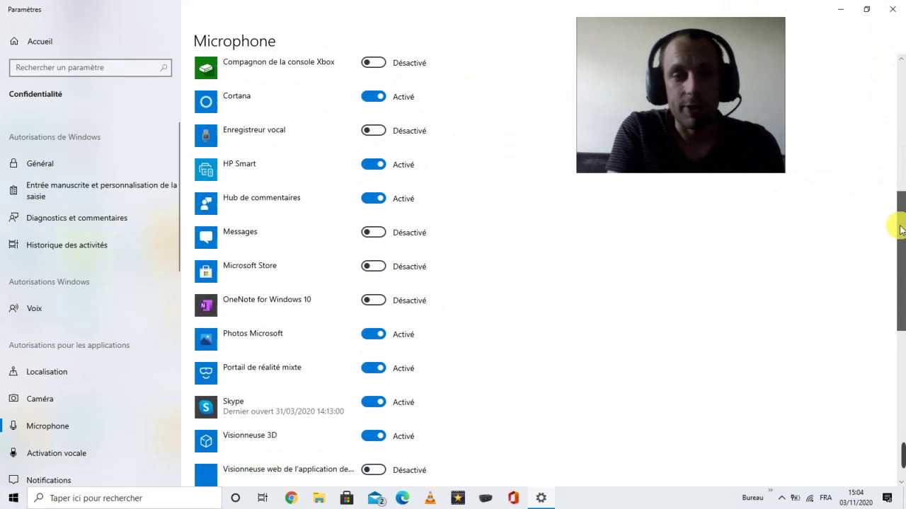
drag(901, 230, 903, 330)
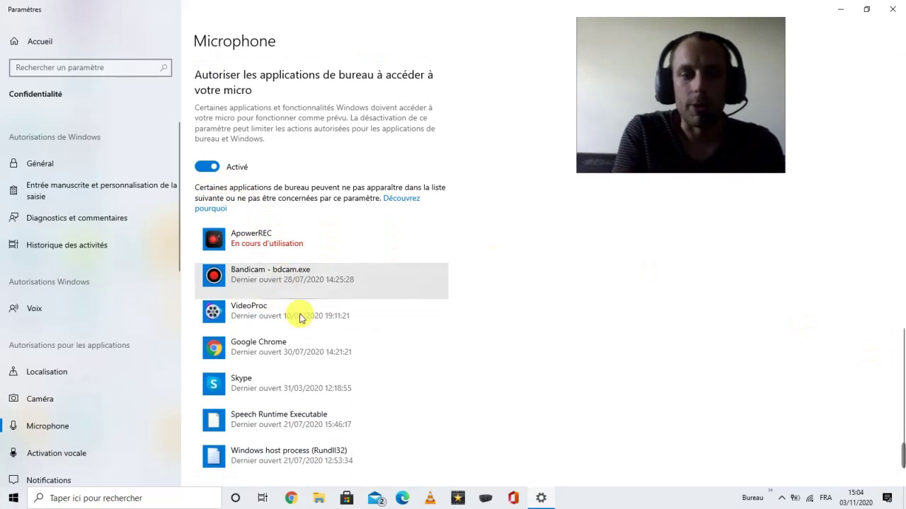
click(300, 395)
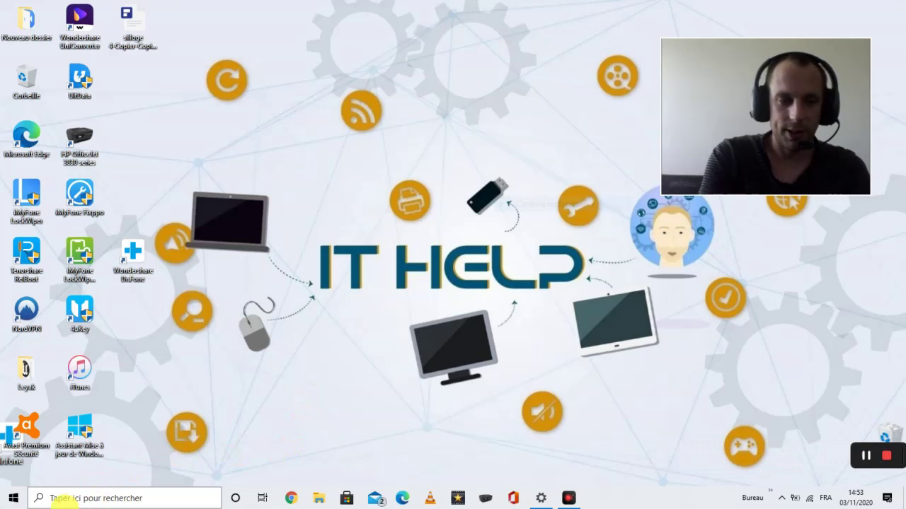
- Search Windows for "gestio" and open Gestionnaire de périphériques
click(64, 498)
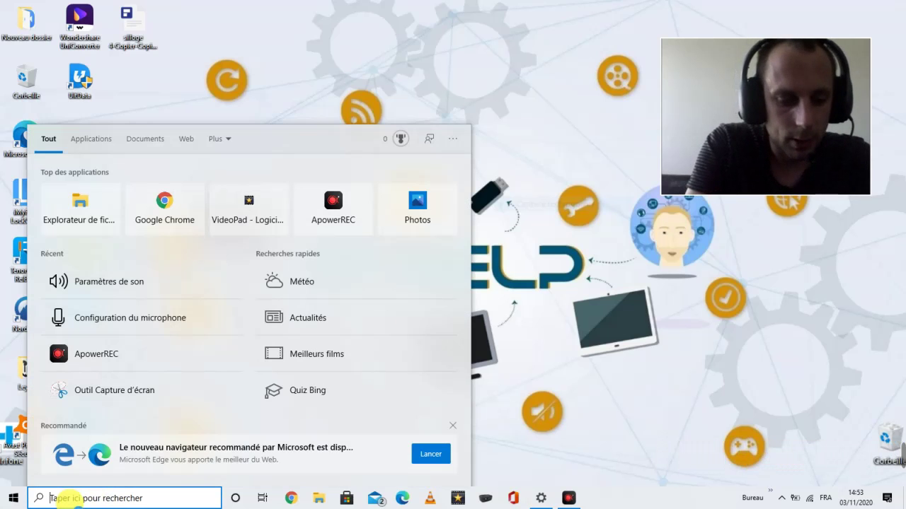
text(gest)
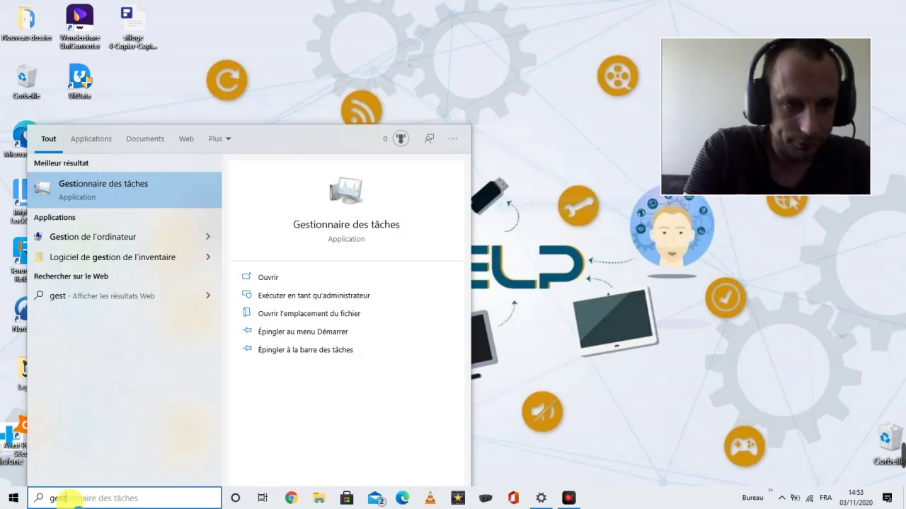
text(io)
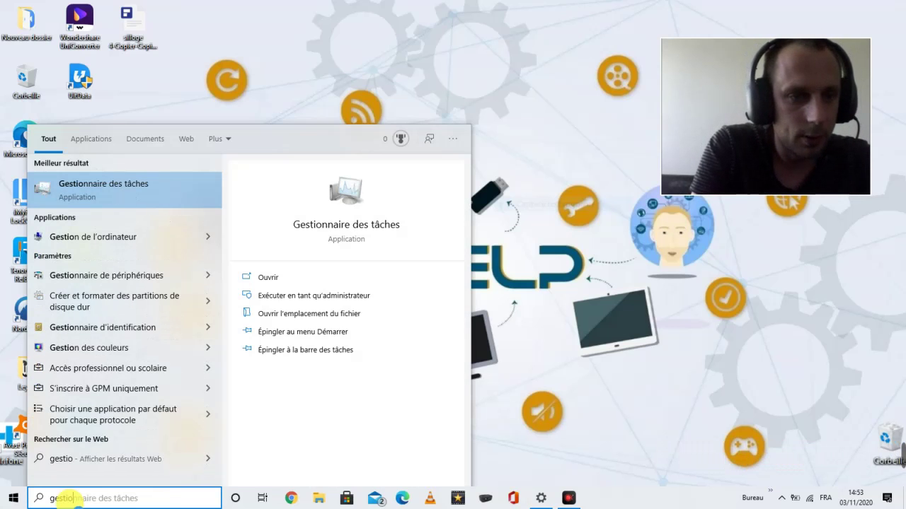
click(76, 277)
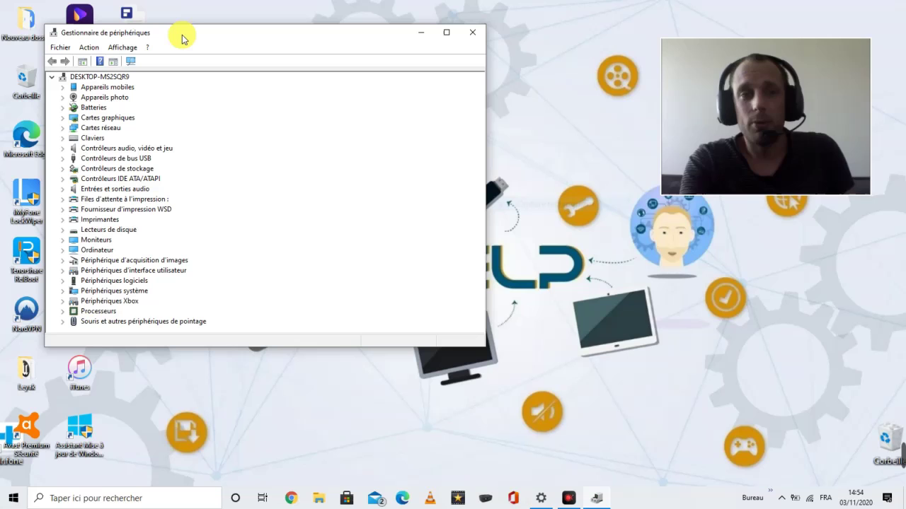
- Expand Entrées et sorties audio and view the driver update, disable and uninstall options for Casque (2- Xbox Controller)
click(62, 190)
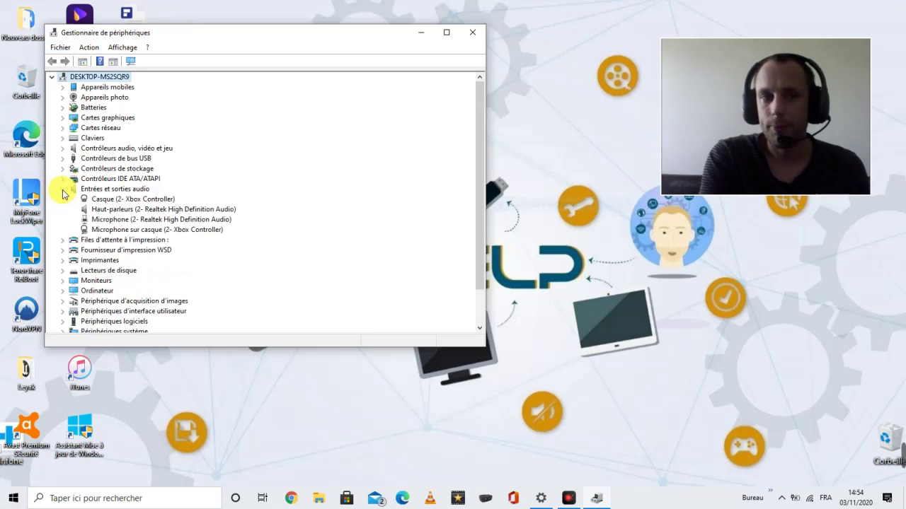
click(110, 201)
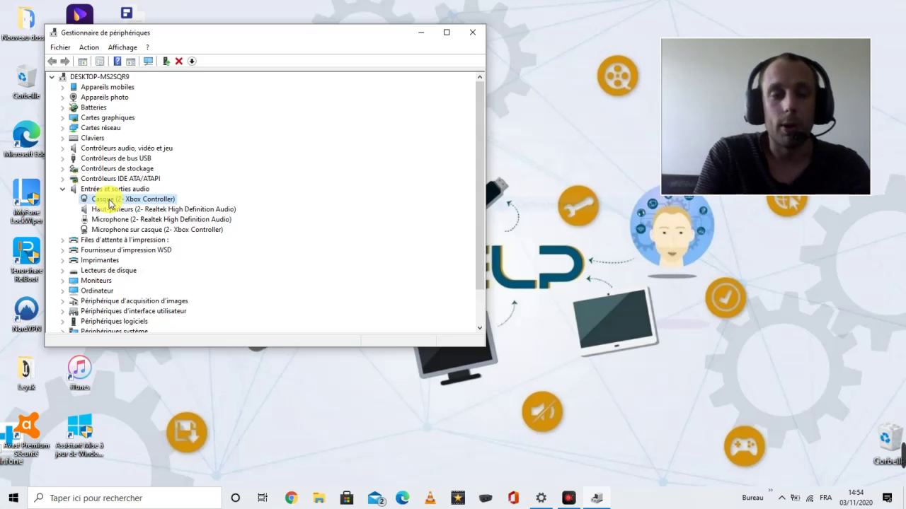
right_click(110, 205)
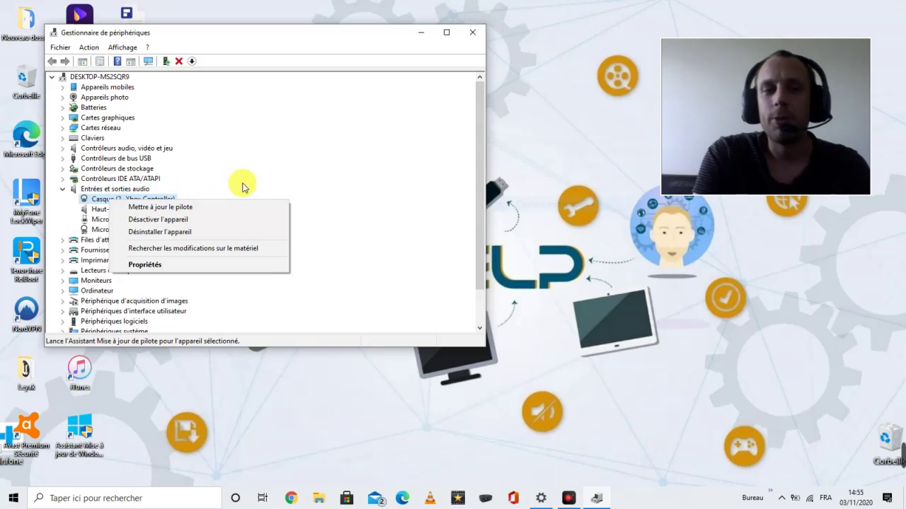
click(273, 168)
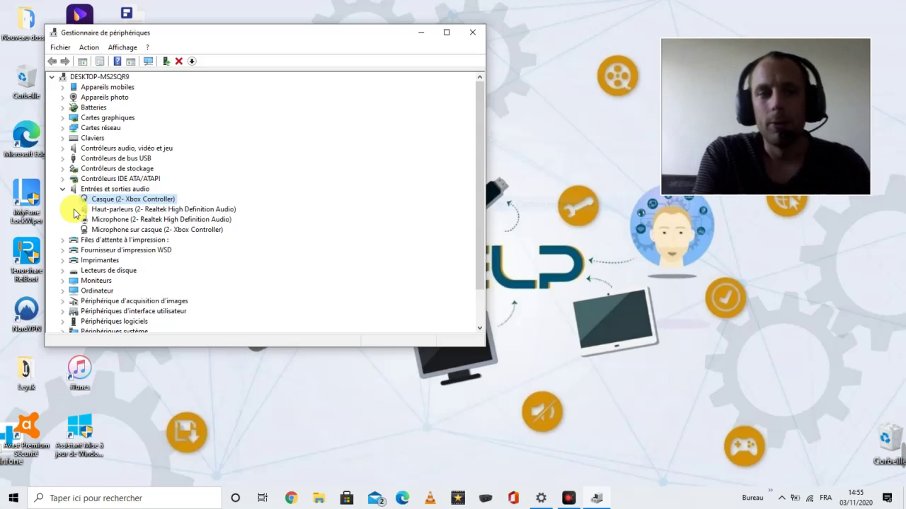
- View the driver update, disable and uninstall options for the headset microphone, Microphone sur casque (2- Xbox Controller)
click(140, 230)
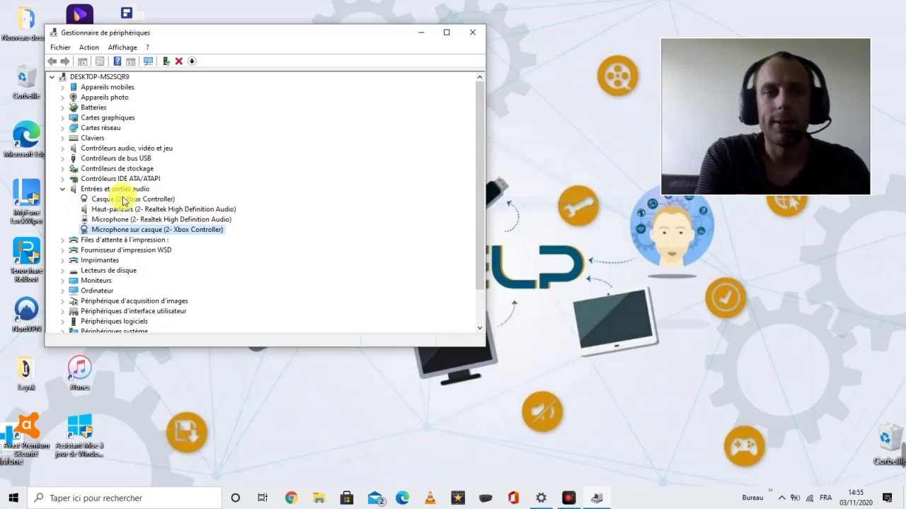
click(124, 201)
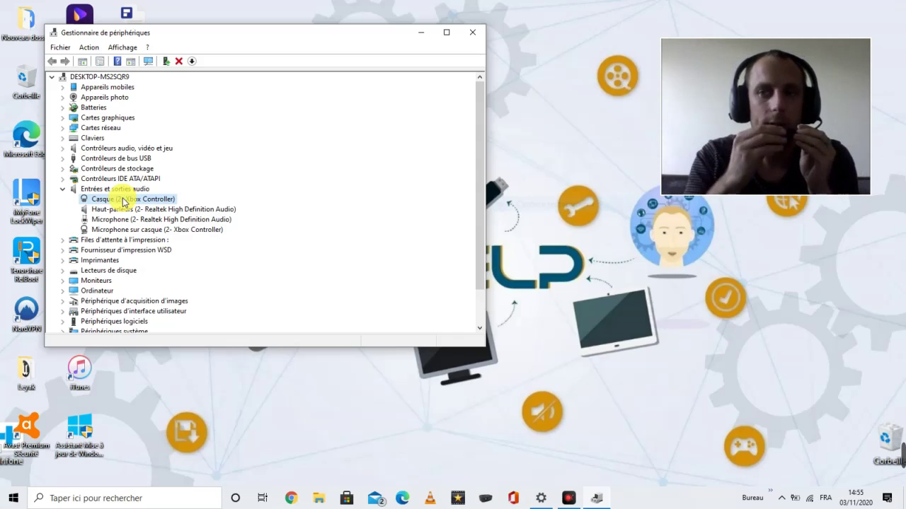
click(142, 232)
right_click(141, 232)
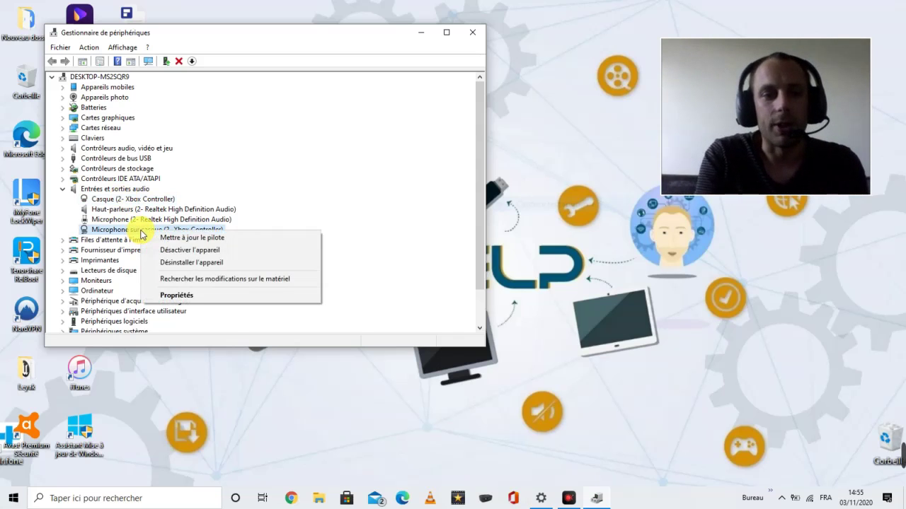
click(285, 218)
- Check the driver update, disable and uninstall options for Microphone (2- Realtek High Definition Audio), then dismiss them
click(166, 218)
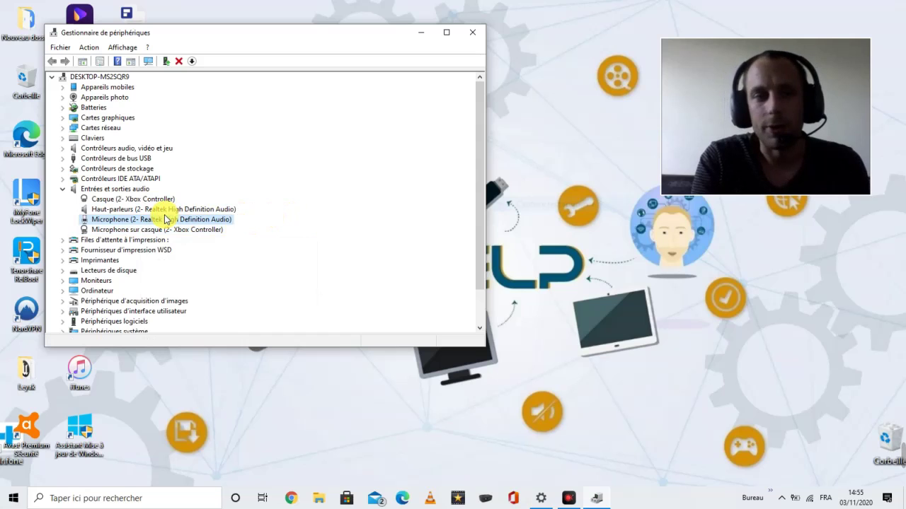
right_click(165, 220)
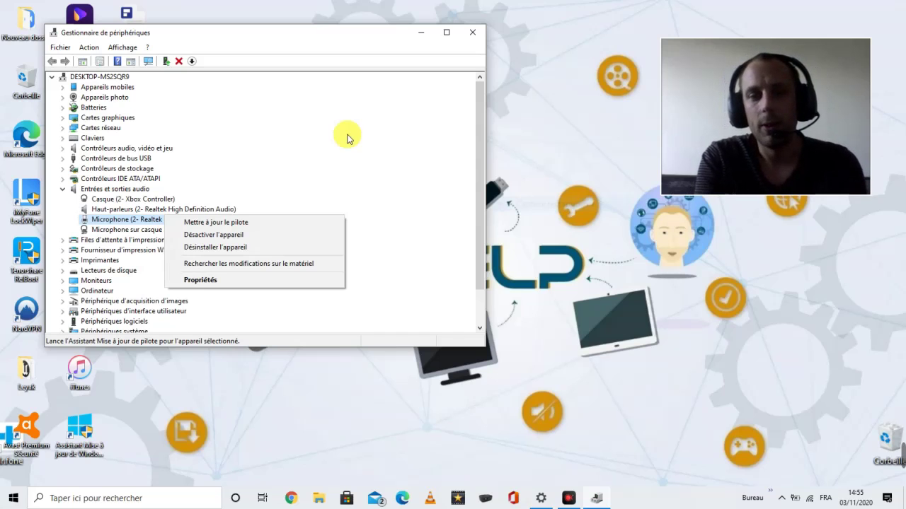
click(346, 138)
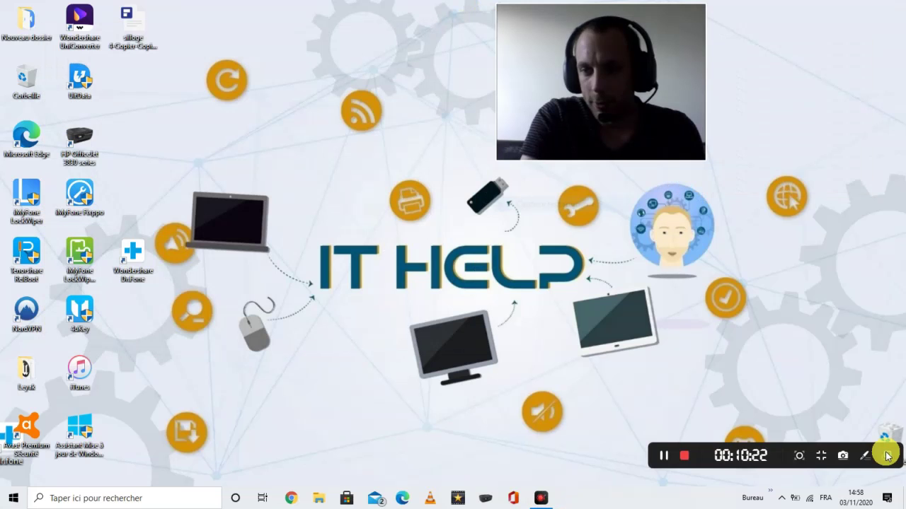
- Expand the floating recorder controls to the full recorder window and stop the screen recording
click(887, 456)
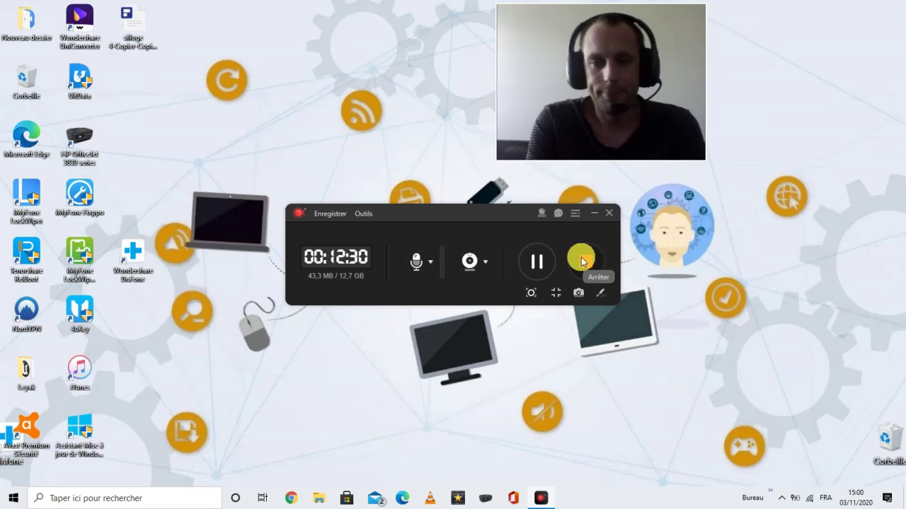
click(582, 262)
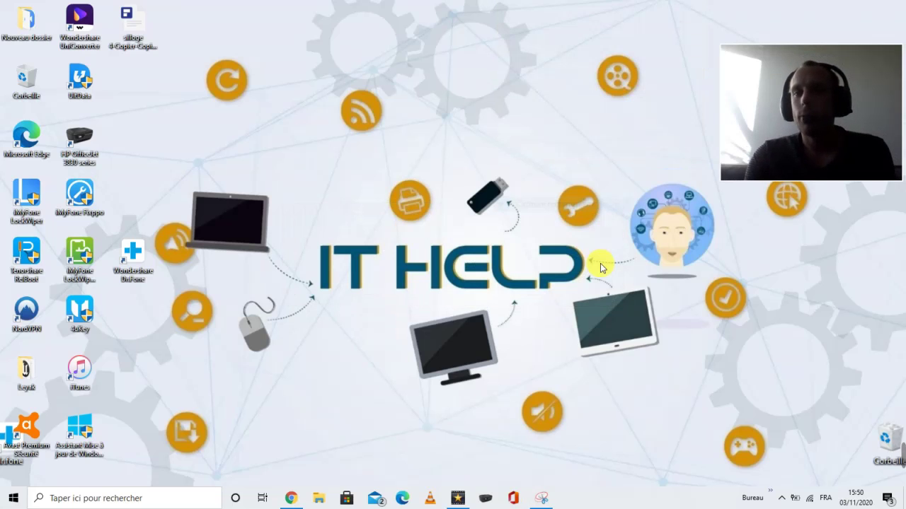